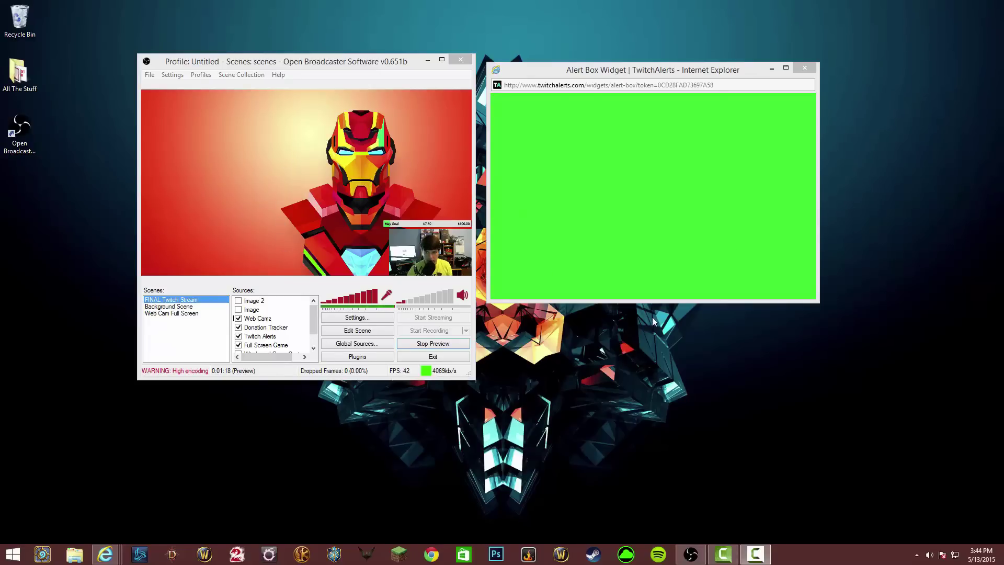
Nudge the Alert Box browser window slightly right and bring up the open browser window thumbnails
mouse_move(564, 70)
mouse_down()
mouse_move(761, 112)
mouse_move(571, 83)
mouse_up()
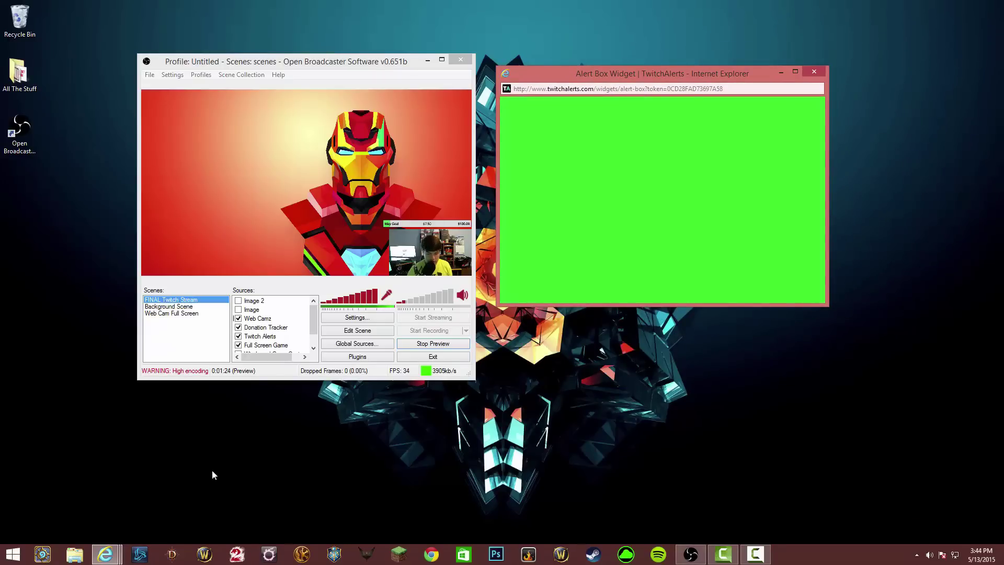
click(105, 553)
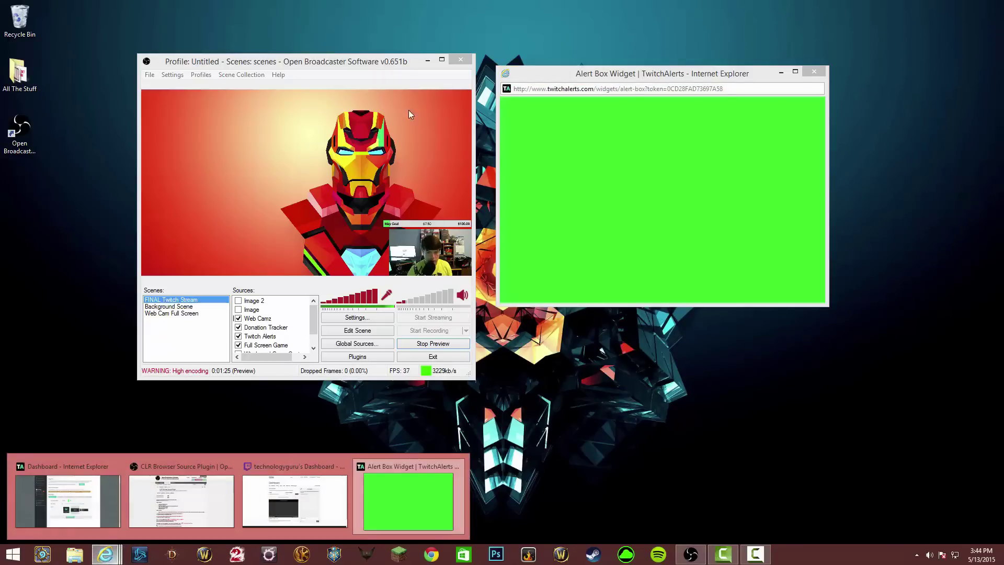
Bring the TwitchAlerts dashboard forward, showing the Alert Box widget URL and settings from the top
click(68, 499)
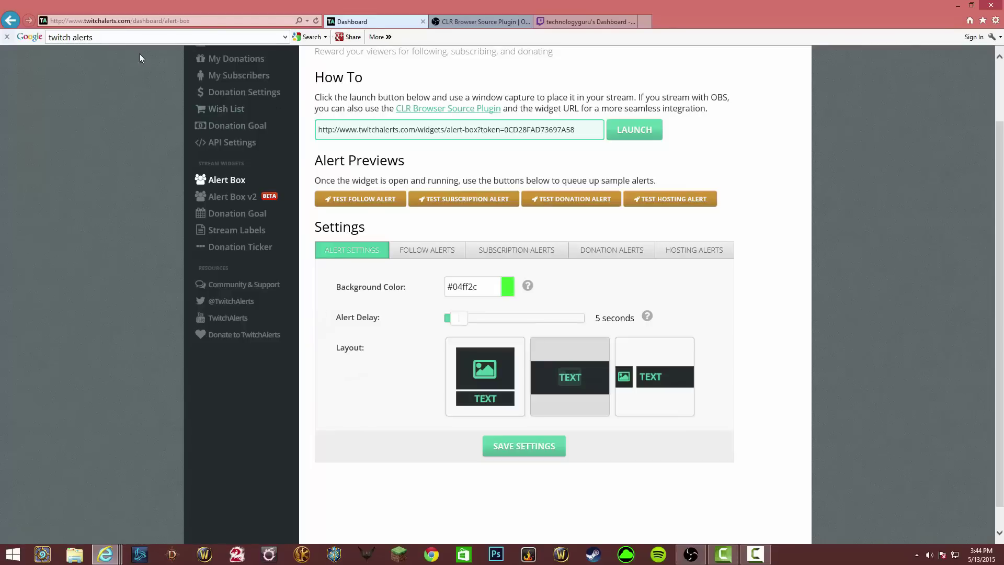
scroll(381, 370, up, 3)
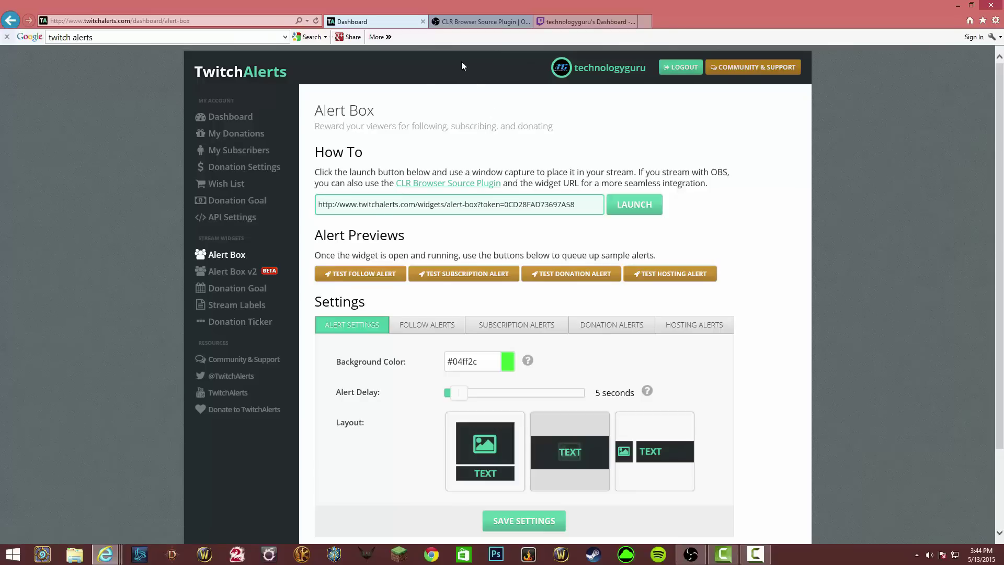
View the CLR Browser Source Plugin forum page's 32-bit and 64-bit download links and requirements
click(471, 22)
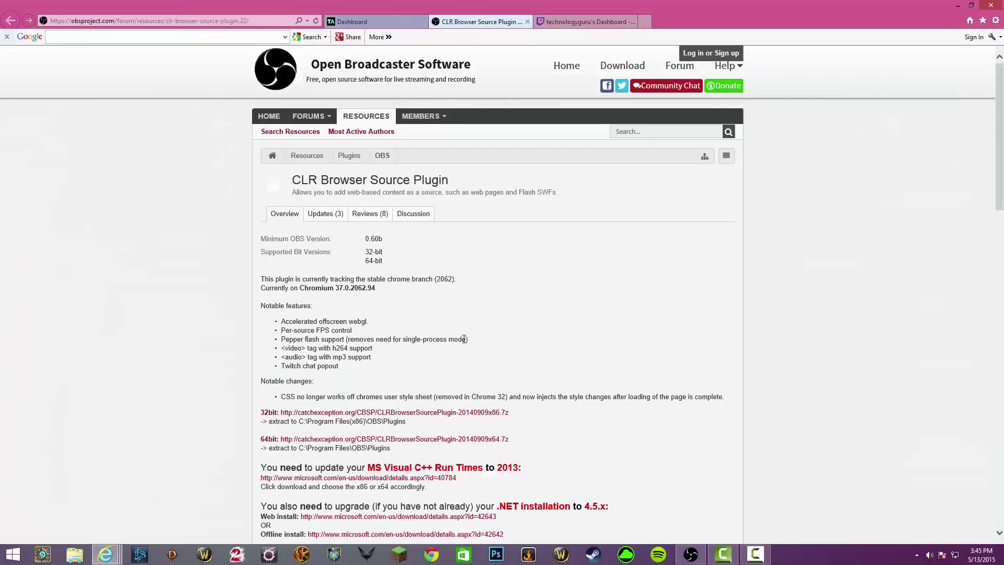
scroll(460, 340, down, 5)
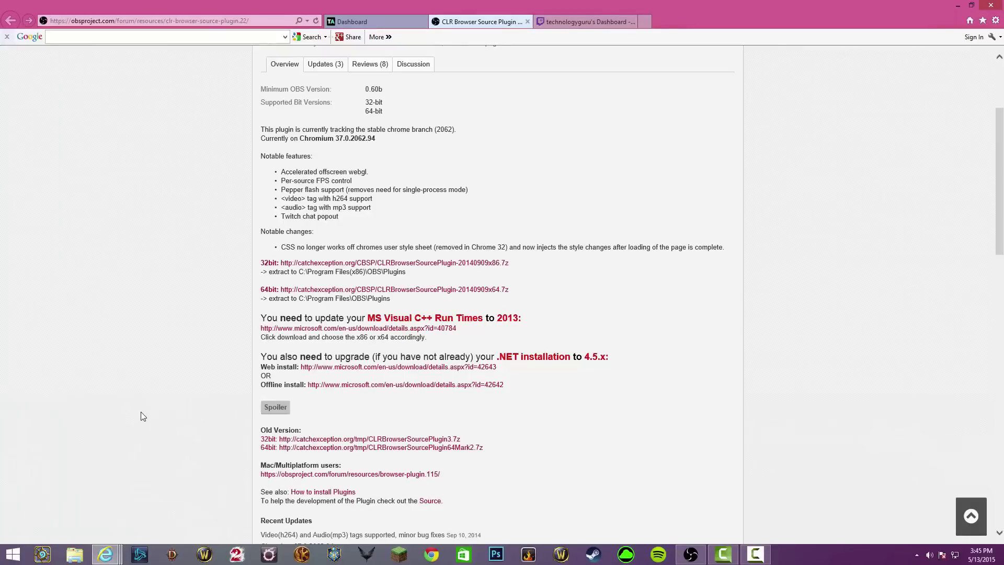
Confirm CLRHostPlugin sits in C:\Program Files (x86)\OBS\plugins, then close File Explorer
click(955, 8)
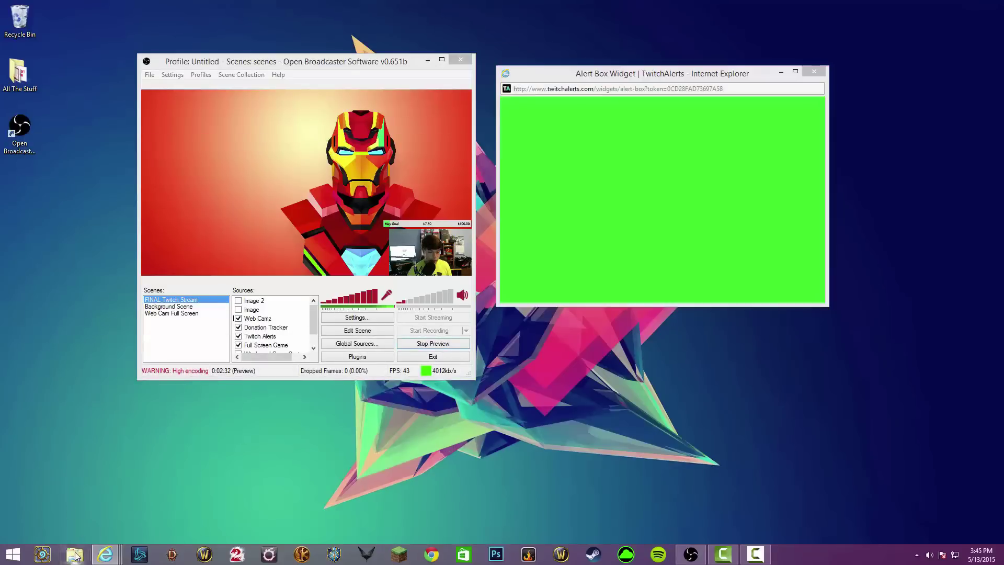
click(75, 556)
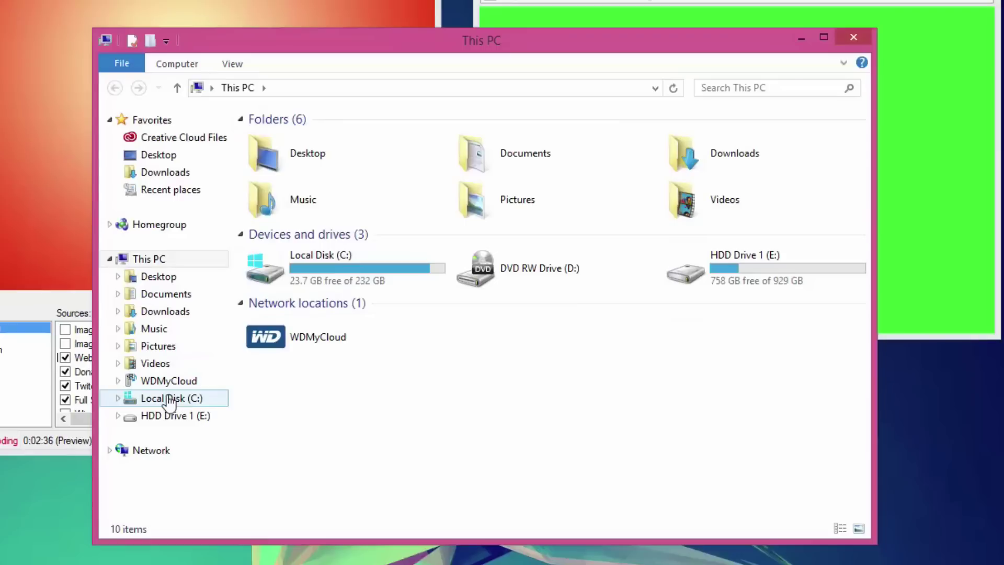
click(170, 400)
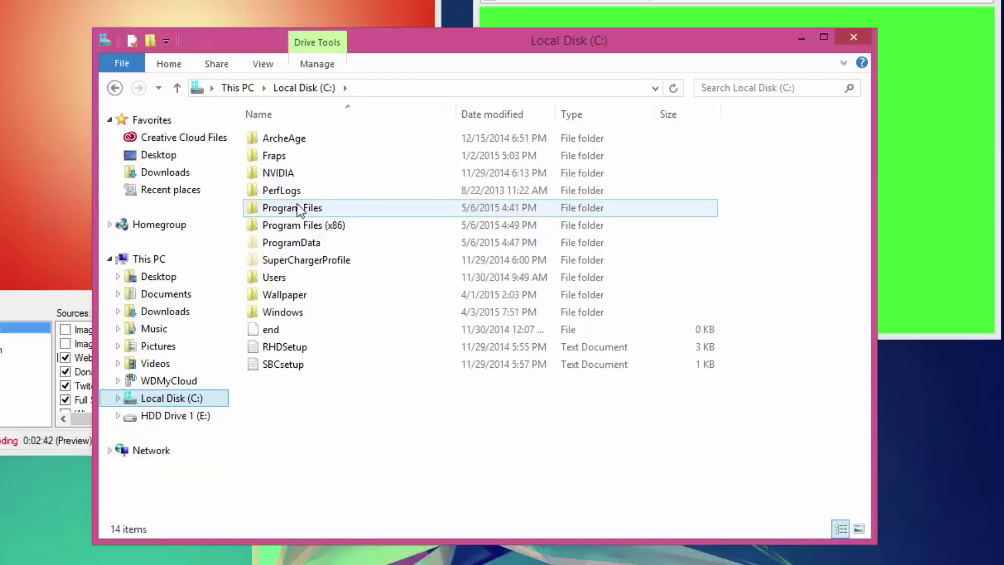
double_click(296, 225)
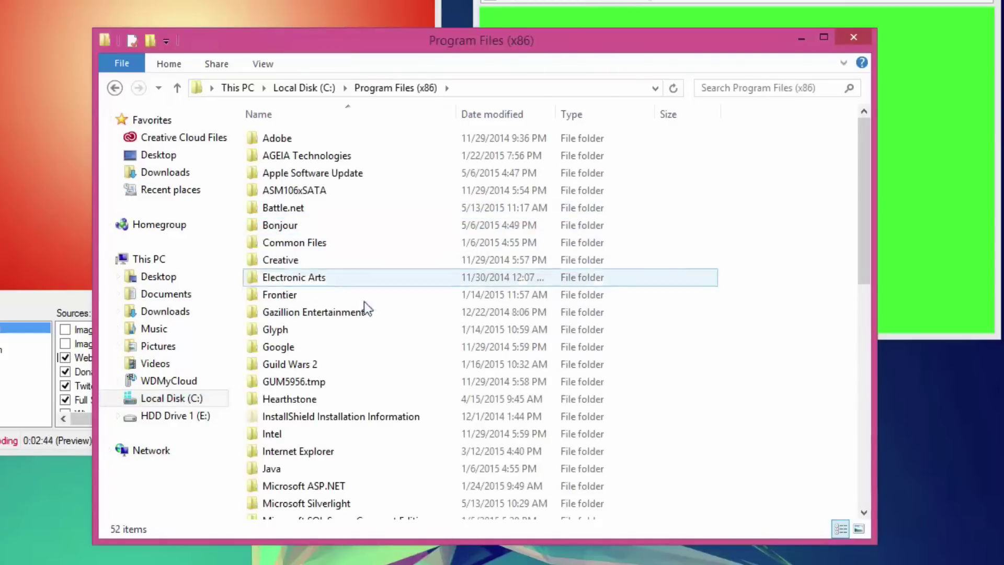
scroll(334, 336, down, 4)
scroll(336, 340, up, 2)
scroll(336, 340, down, 4)
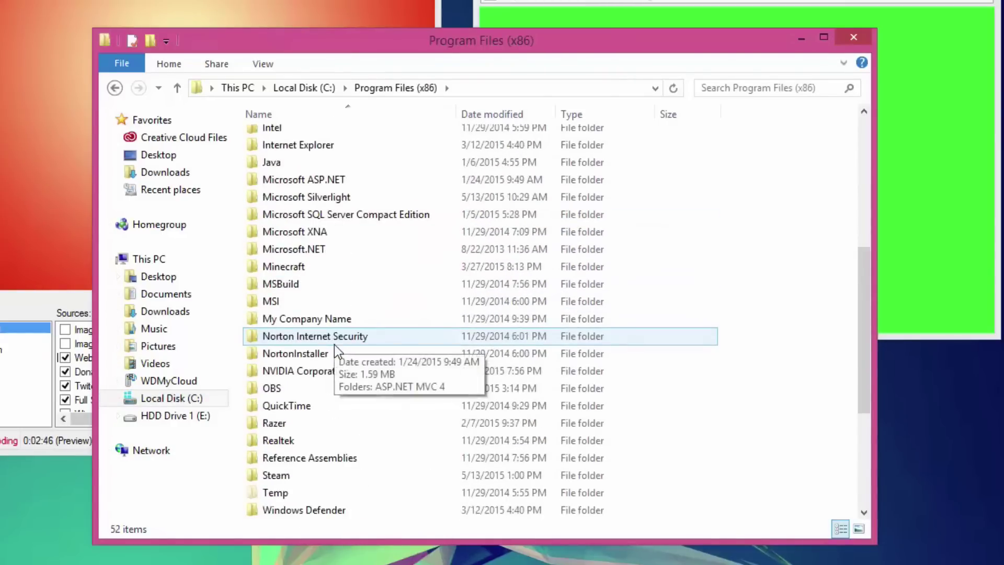
double_click(280, 389)
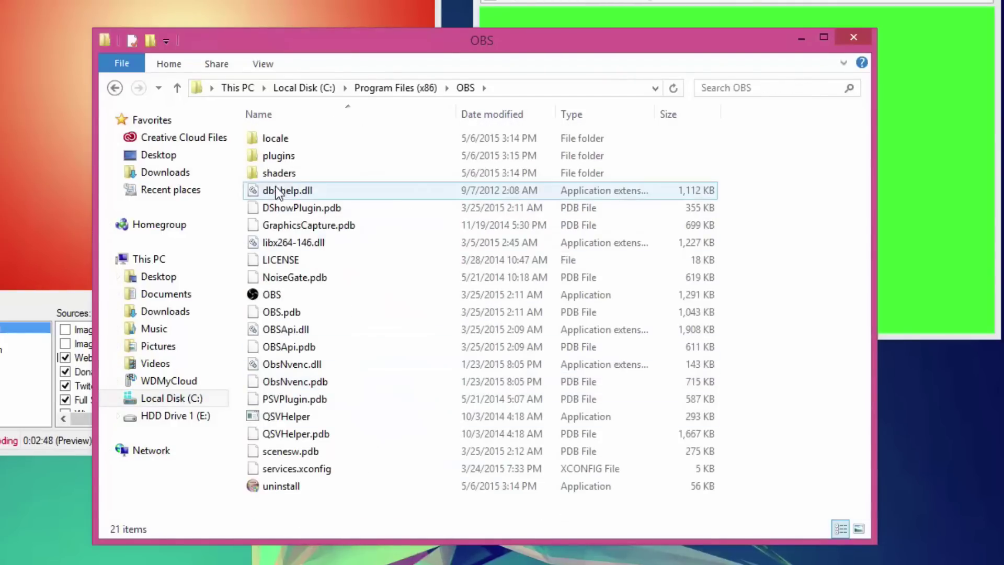
double_click(280, 155)
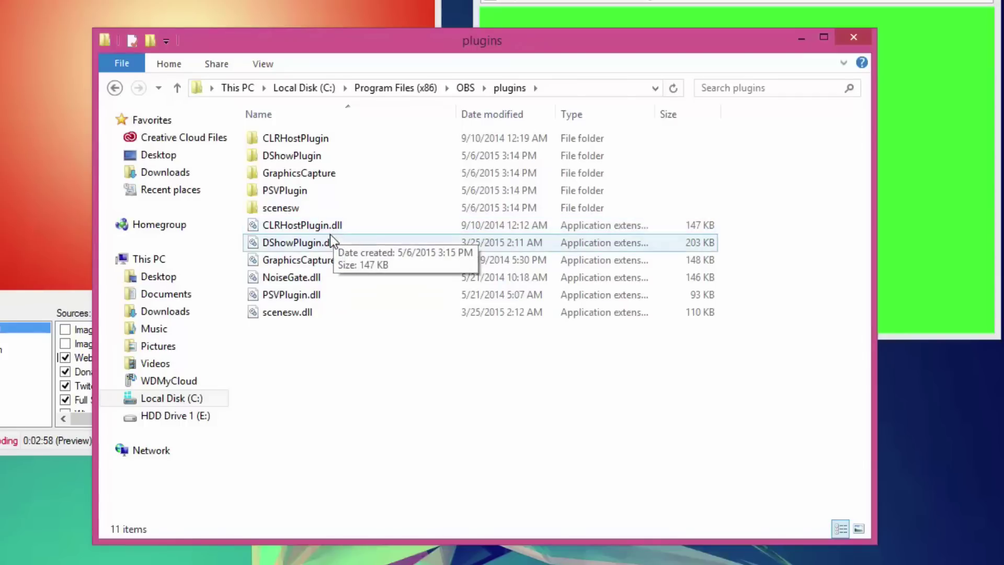
mouse_move(331, 243)
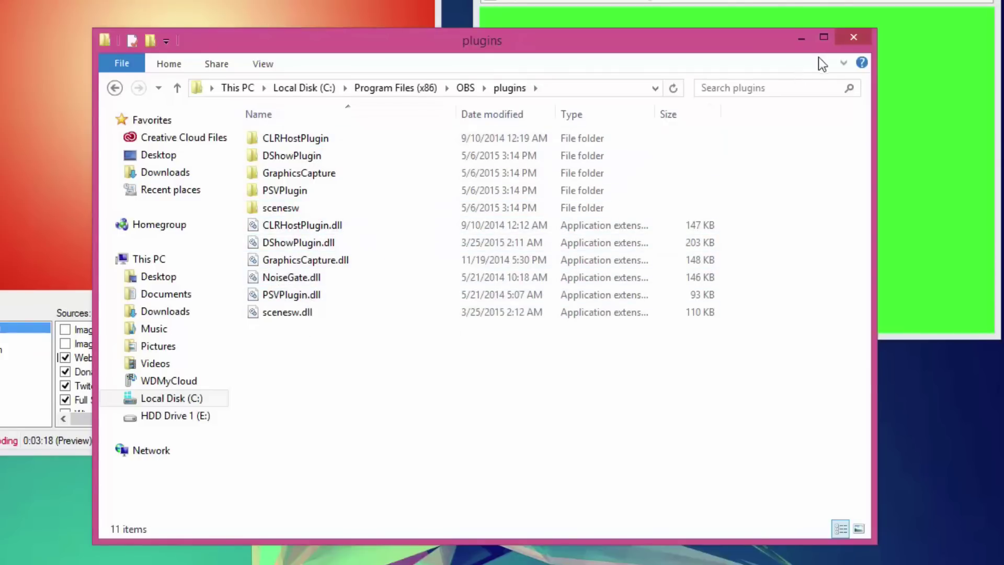
click(854, 40)
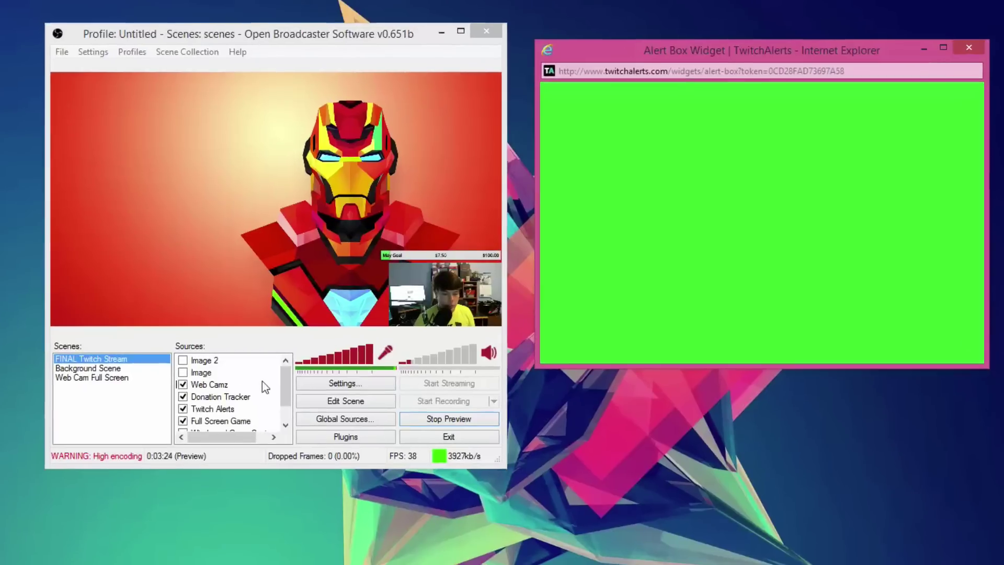
Abandon adding a new CLR Browser source and open the existing Twitch Alerts source's browser configuration
right_click(249, 345)
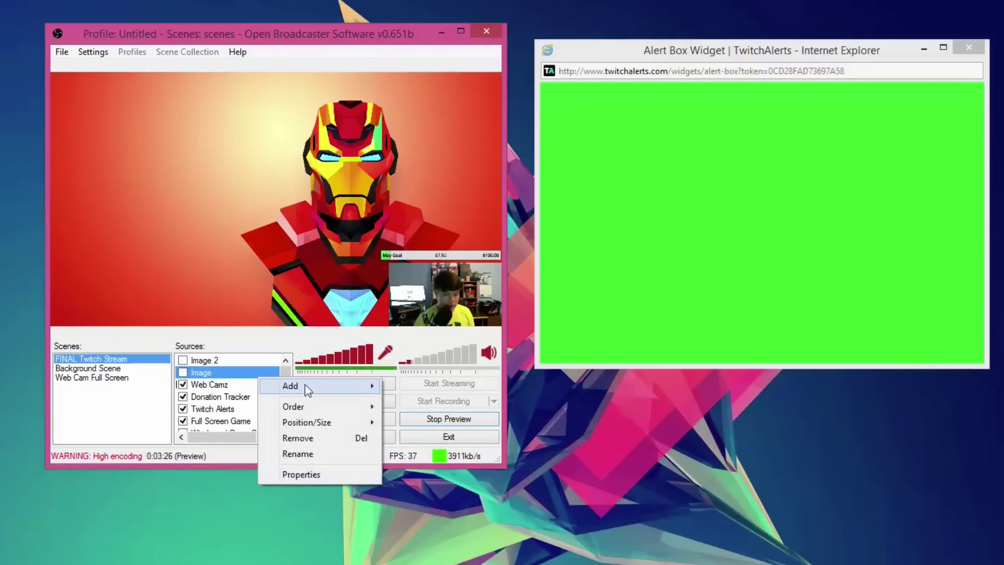
mouse_move(305, 386)
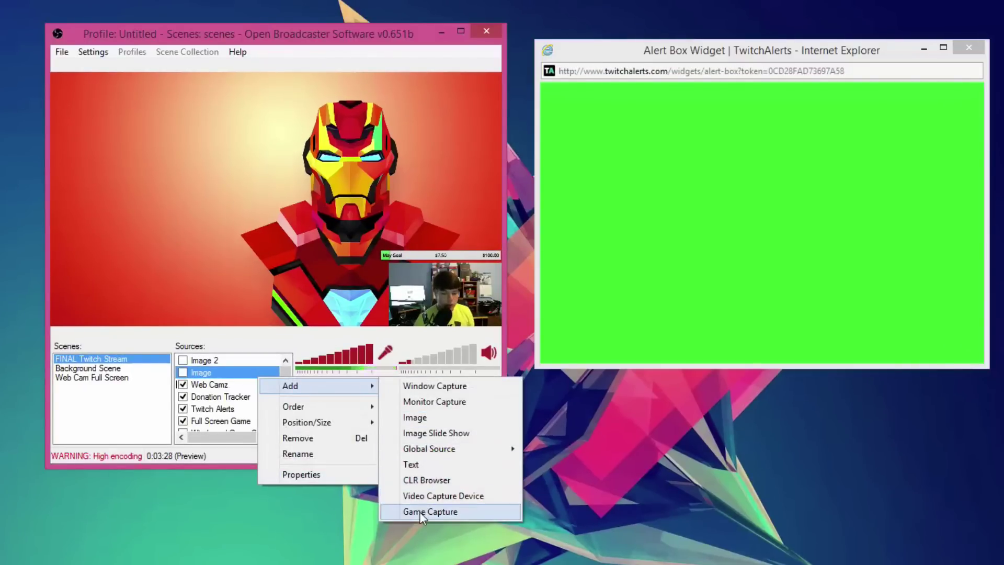
click(421, 479)
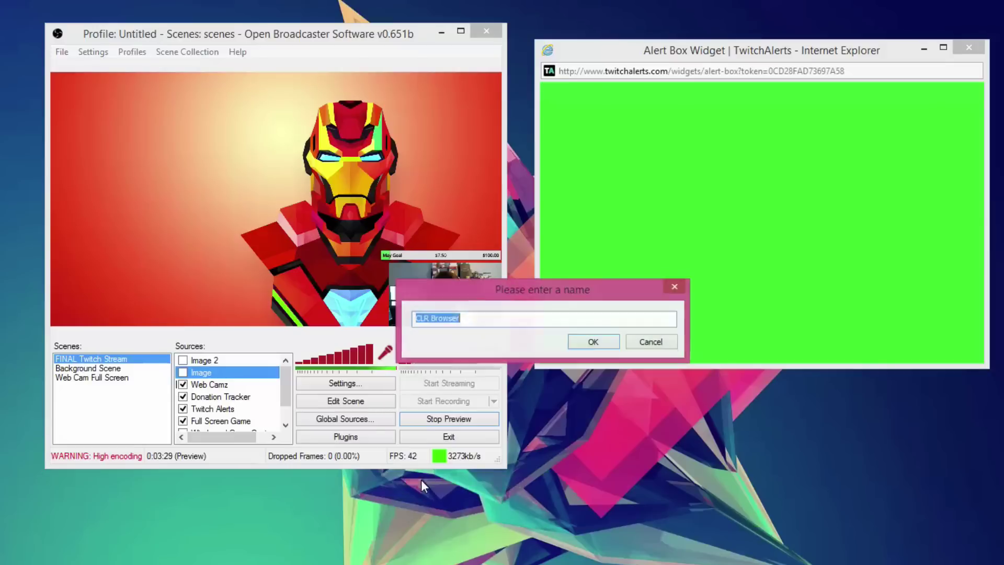
click(657, 345)
click(224, 411)
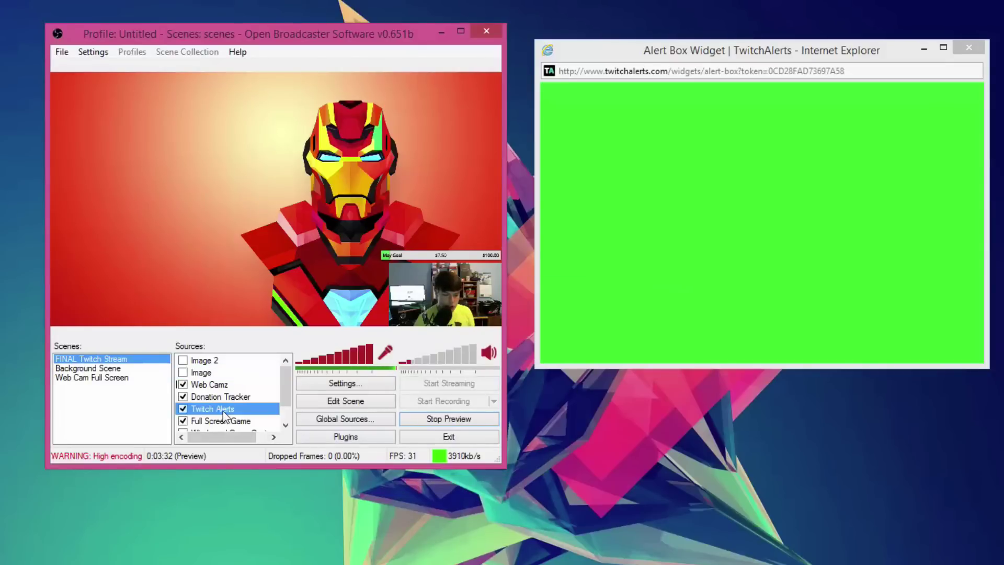
double_click(224, 413)
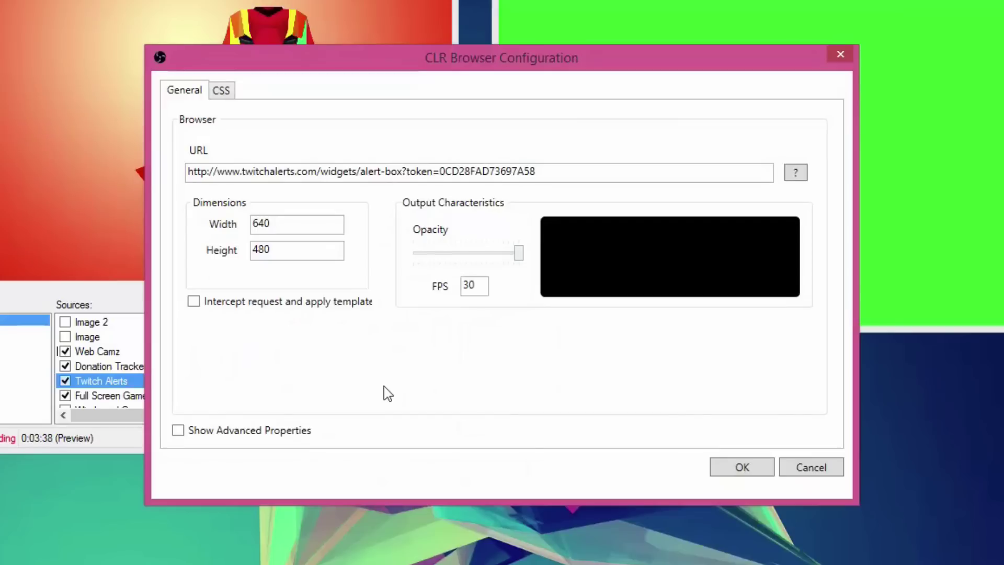
Copy the alert-box widget URL from TwitchAlerts into the Twitch Alerts source's URL field
double_click(287, 177)
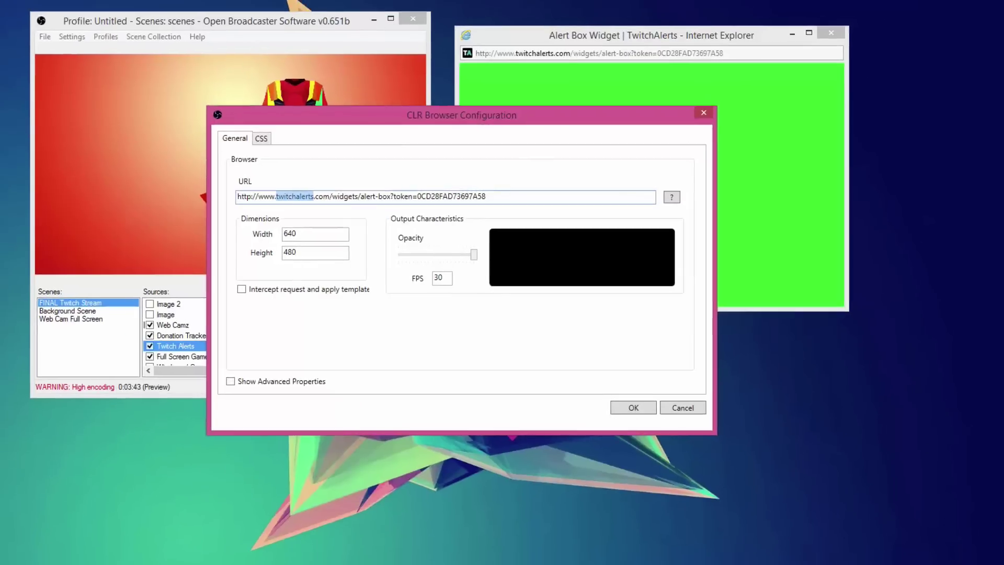
click(63, 564)
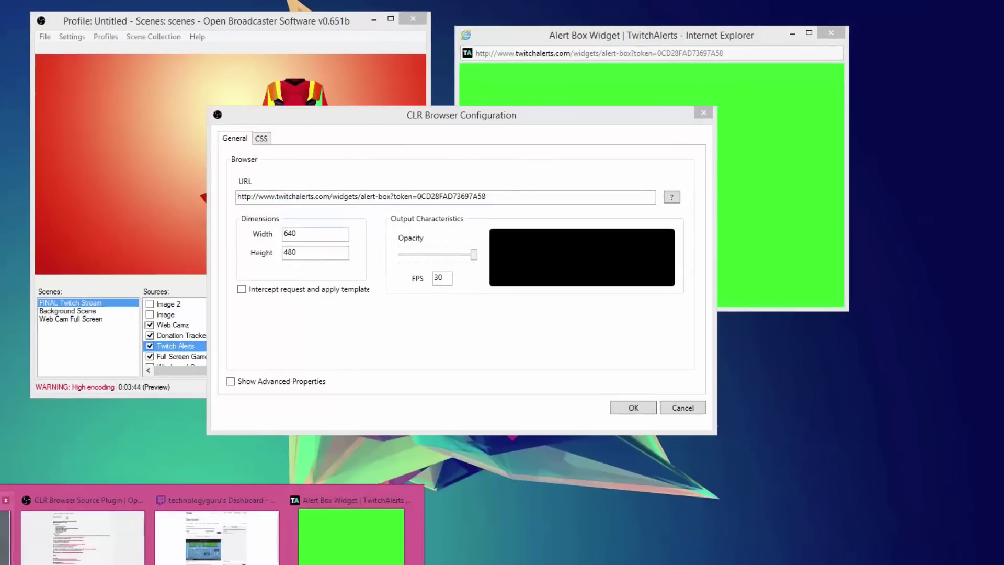
click(216, 536)
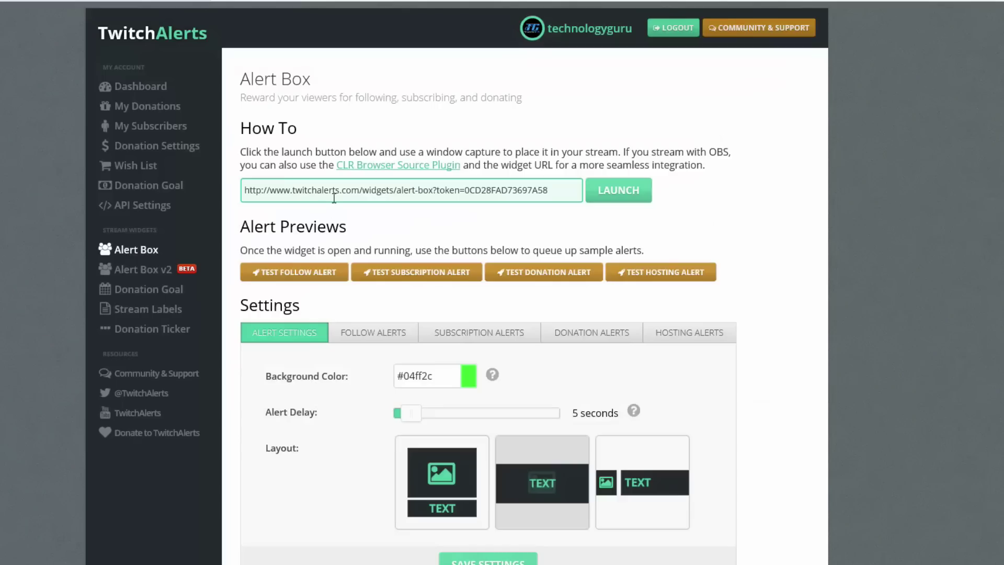
triple_click(334, 193)
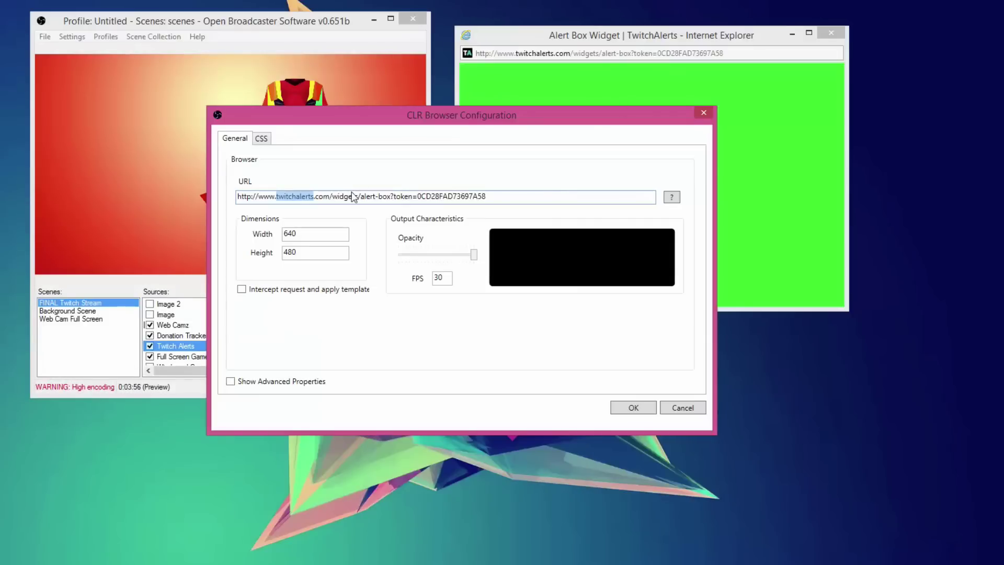
click(353, 197)
Save the CLR Browser source settings and send a test follow alert from TwitchAlerts
click(632, 407)
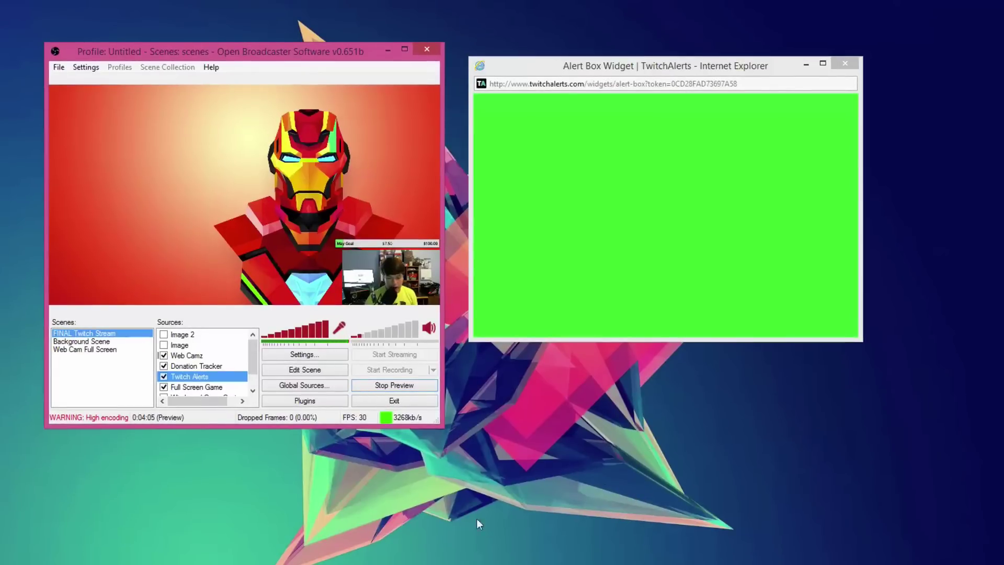
click(374, 544)
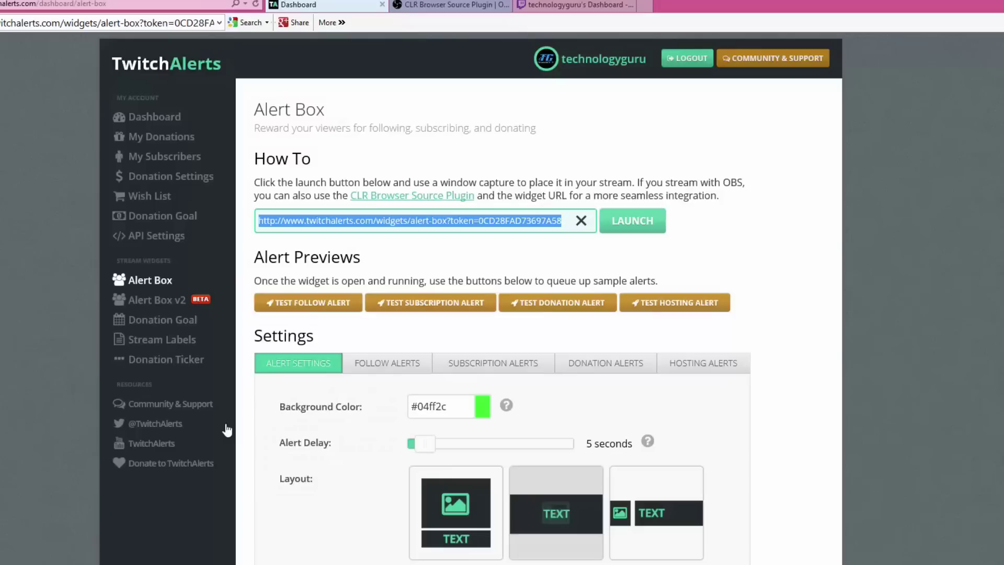
click(309, 302)
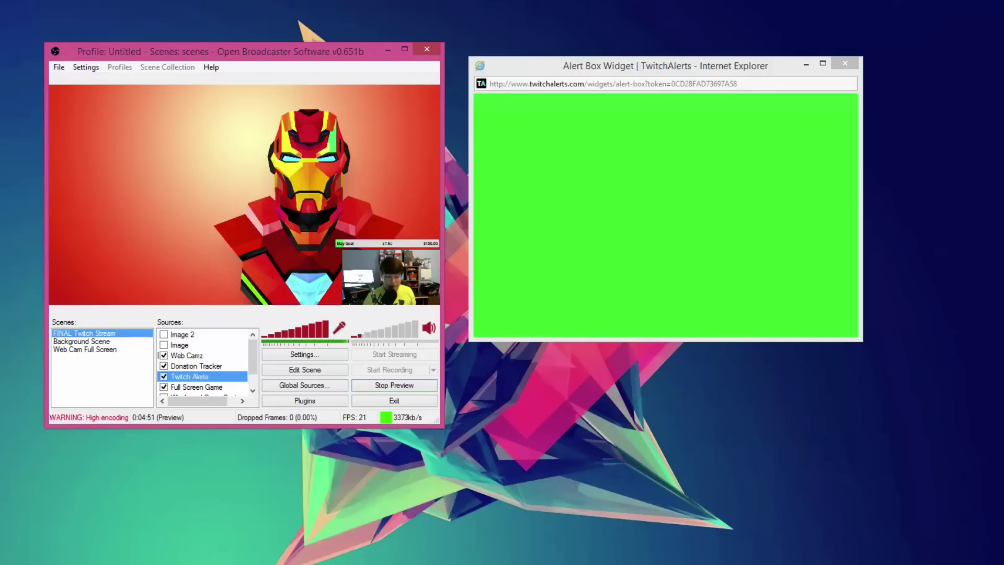
Set the Follow Alerts text animation to Tada and select the message text after {name}
click(68, 543)
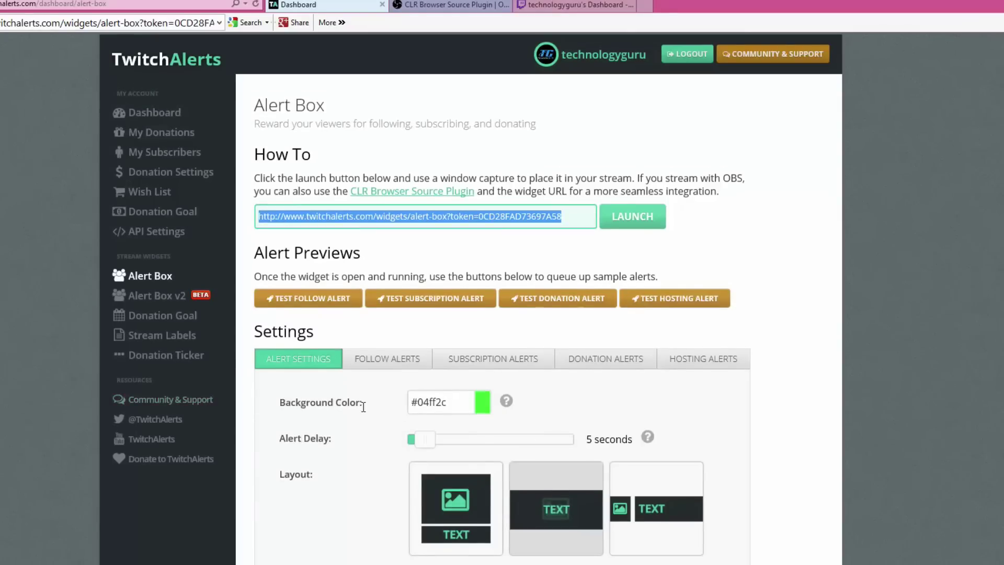
scroll(352, 261, down, 2)
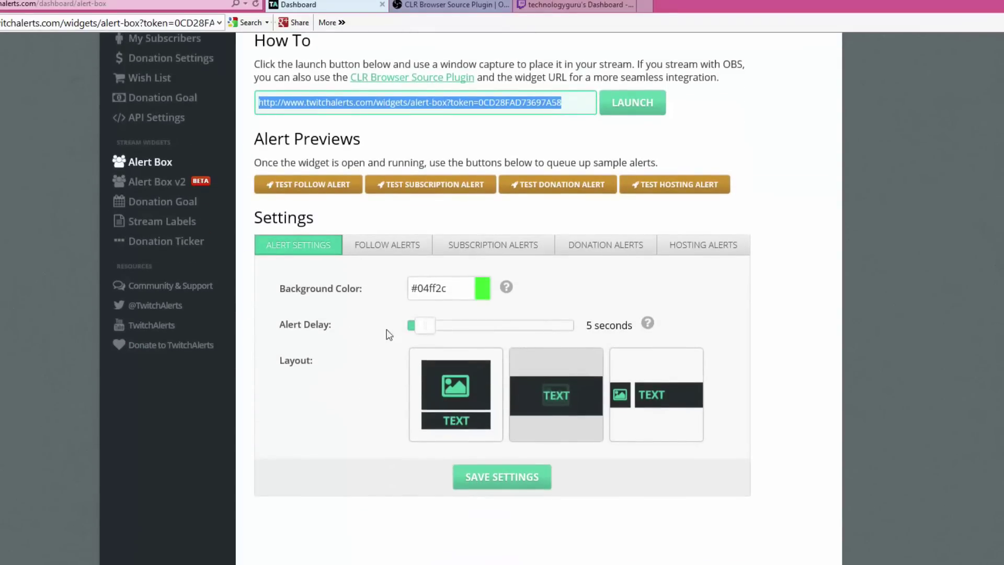
click(392, 247)
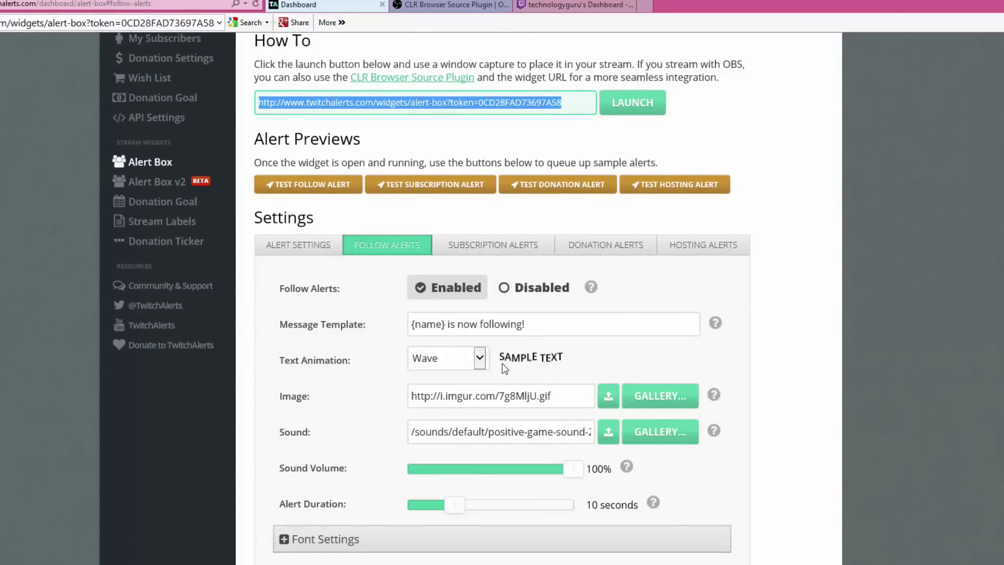
click(460, 358)
click(434, 340)
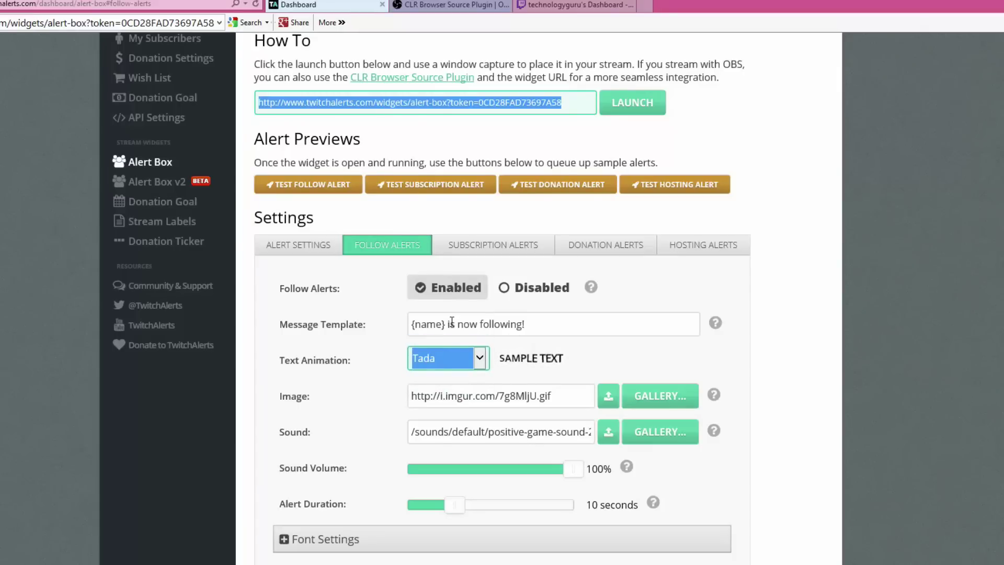
drag(445, 324, 569, 331)
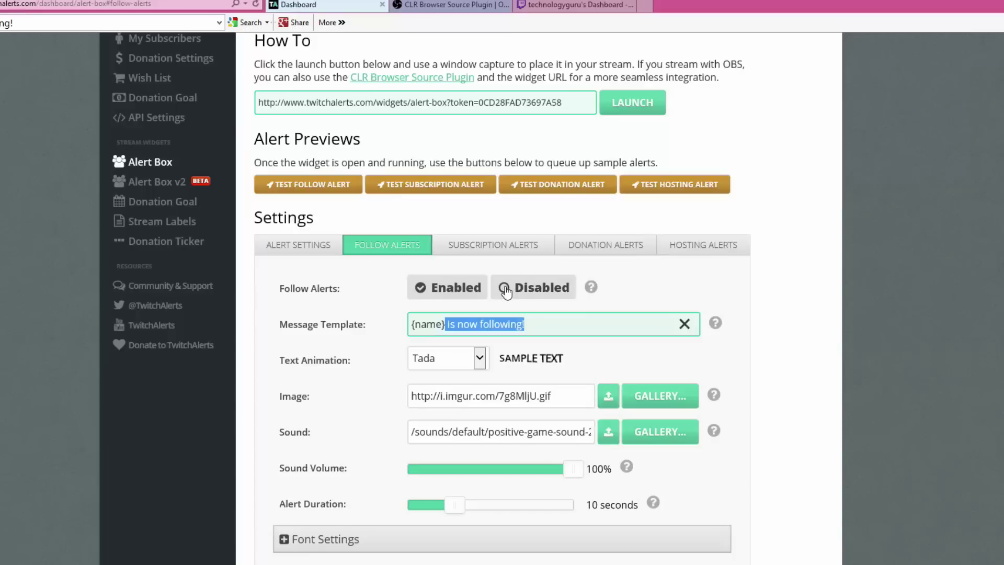
Browse the follow alert image gallery without choosing, then view the Subscription and Donation Alerts settings
click(647, 398)
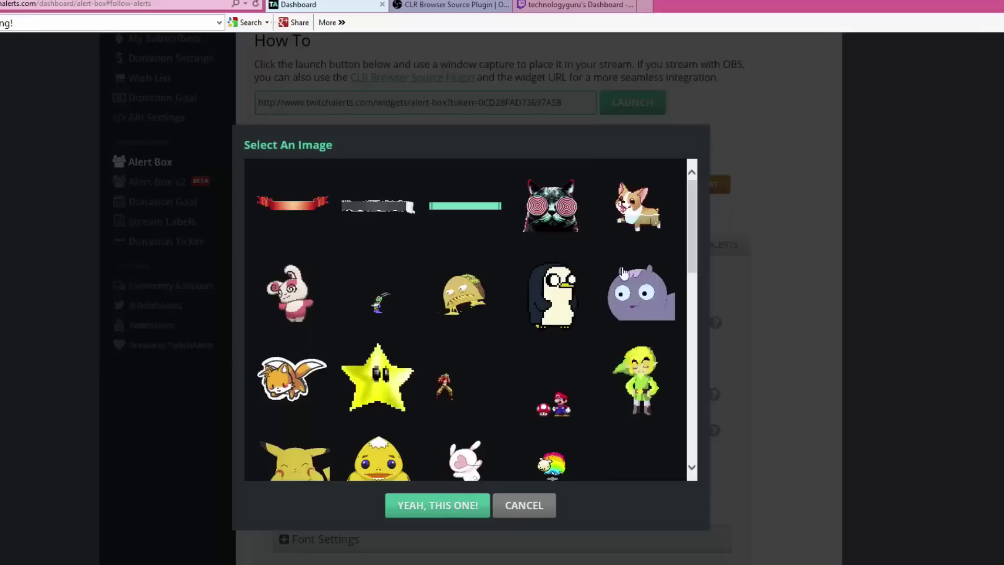
scroll(688, 262, down, 3)
scroll(688, 262, down, 2)
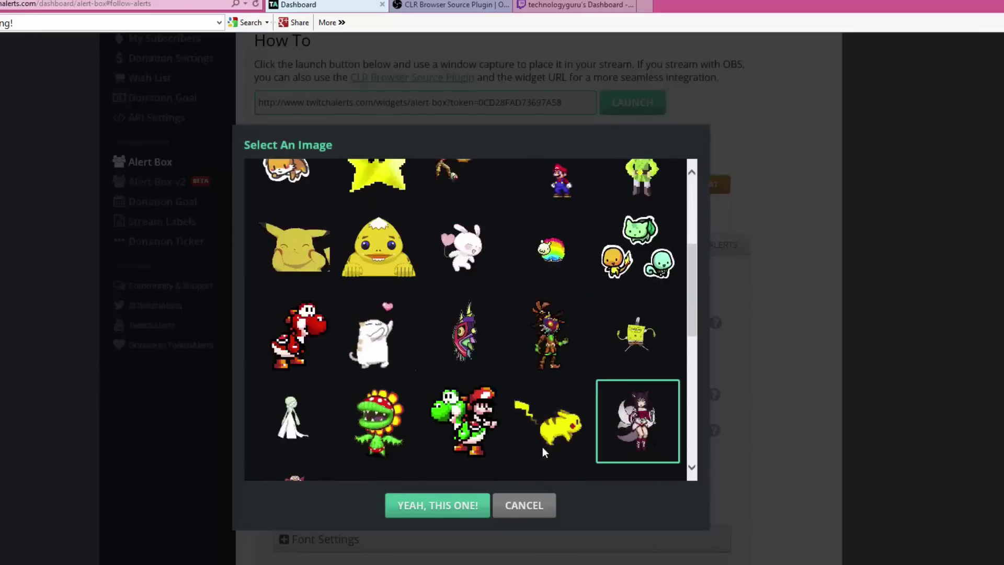
click(522, 505)
click(488, 250)
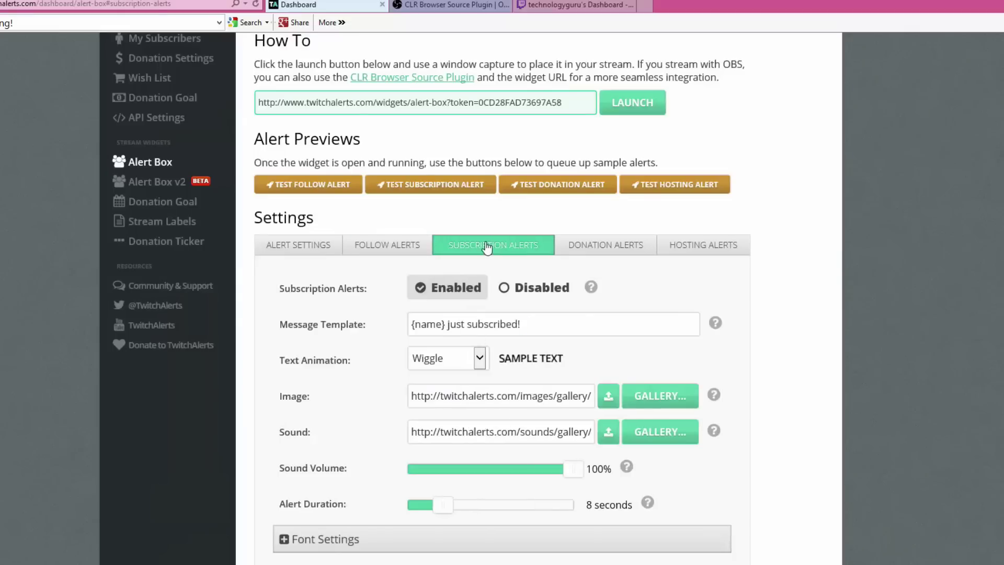
click(592, 254)
scroll(607, 408, up, 2)
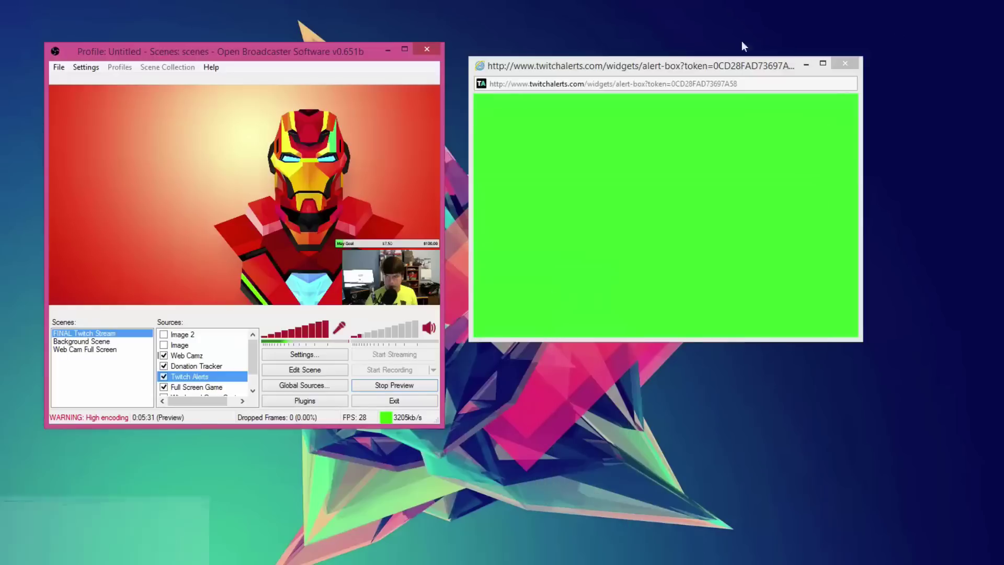
Move the Alert Box Widget window slightly lower right beside OBS and adjust the Sources list
mouse_move(590, 72)
mouse_down()
mouse_move(687, 56)
mouse_move(596, 82)
mouse_up()
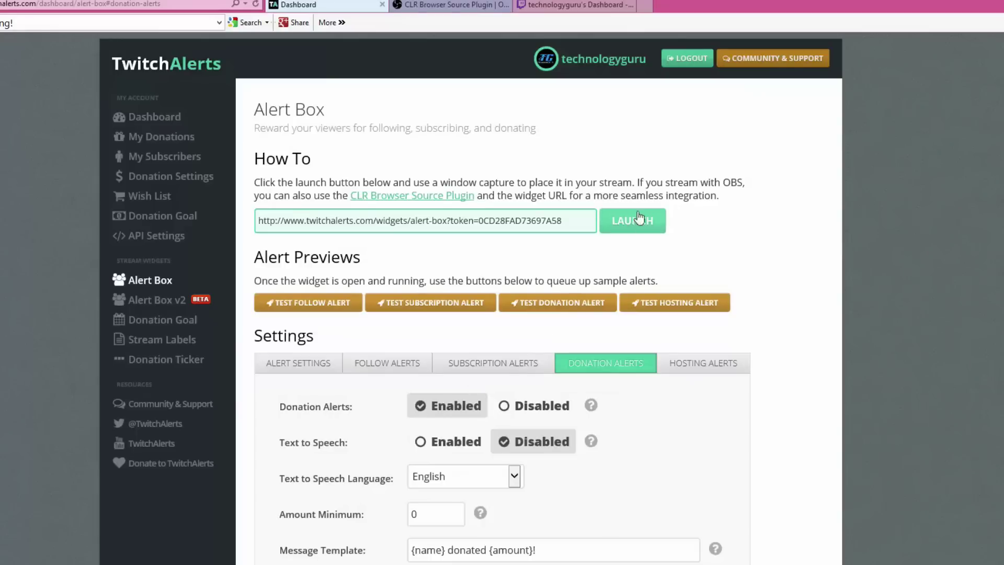
drag(566, 220, 254, 222)
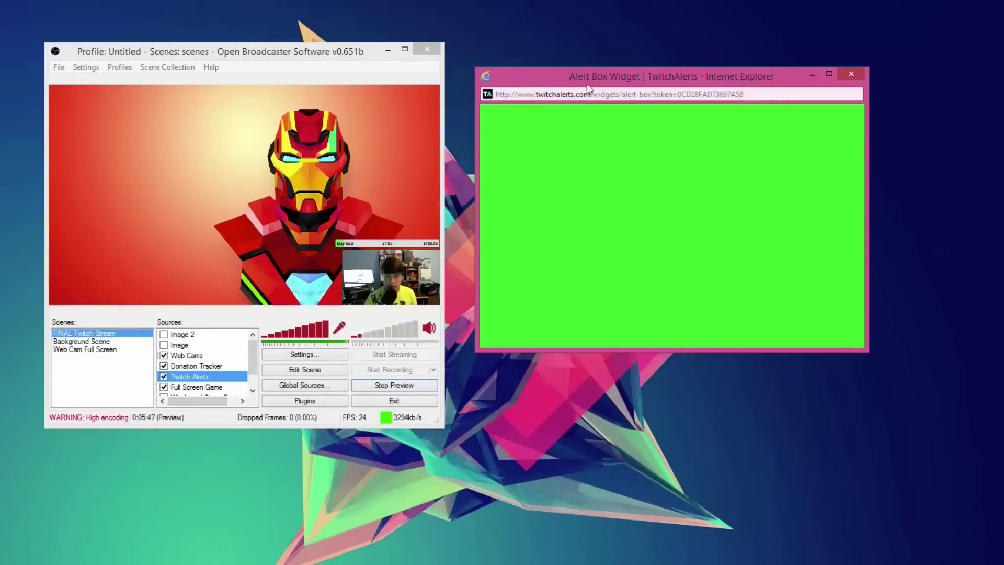
mouse_move(587, 81)
mouse_down()
mouse_move(813, 79)
mouse_move(566, 95)
mouse_move(578, 84)
mouse_up()
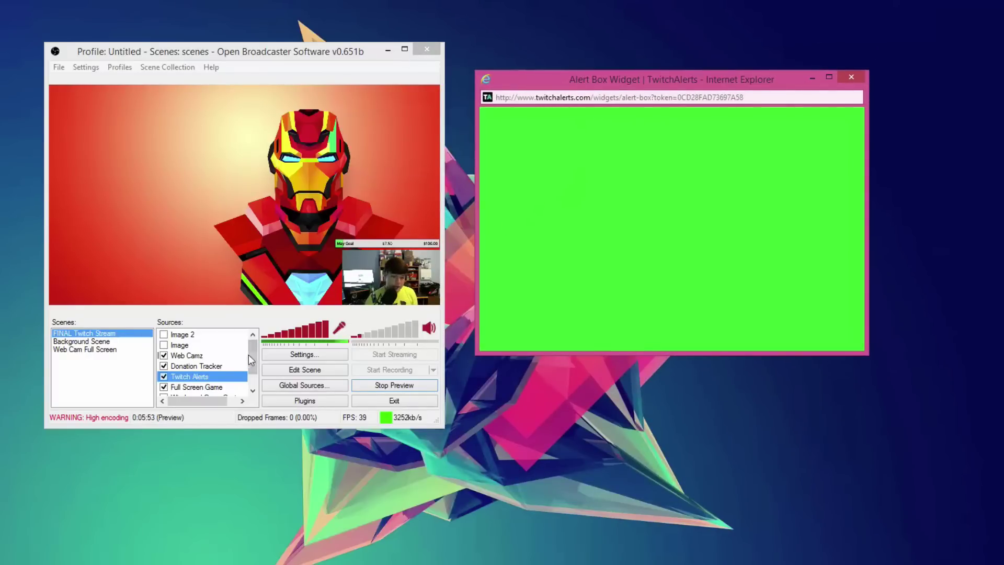
drag(250, 355, 252, 366)
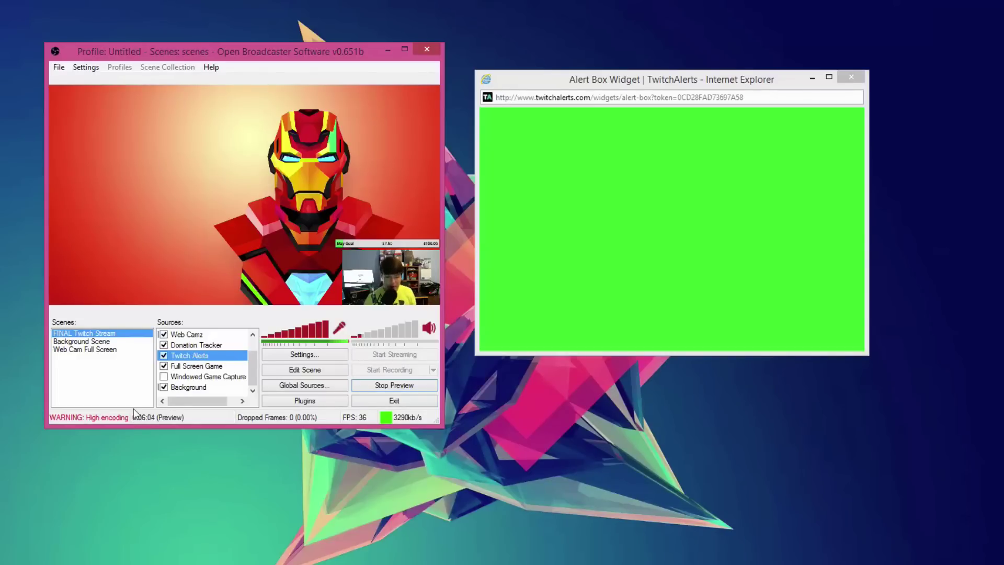
right_click(228, 365)
mouse_move(316, 374)
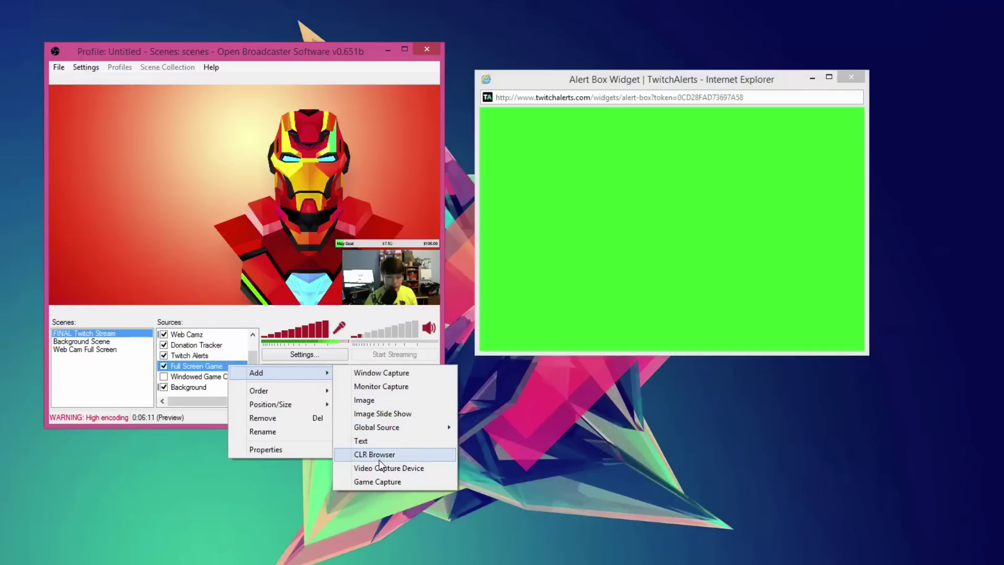
click(246, 500)
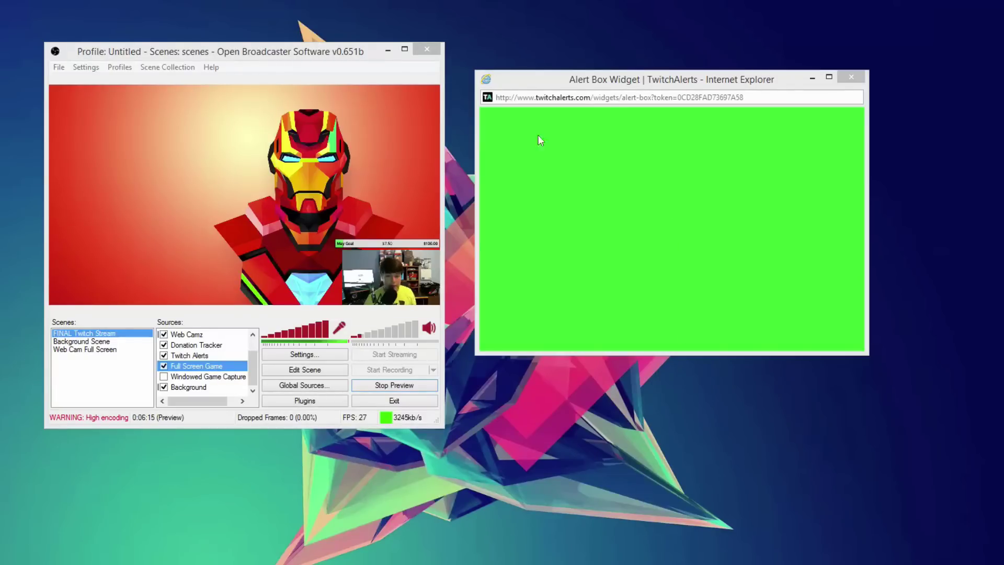
double_click(196, 355)
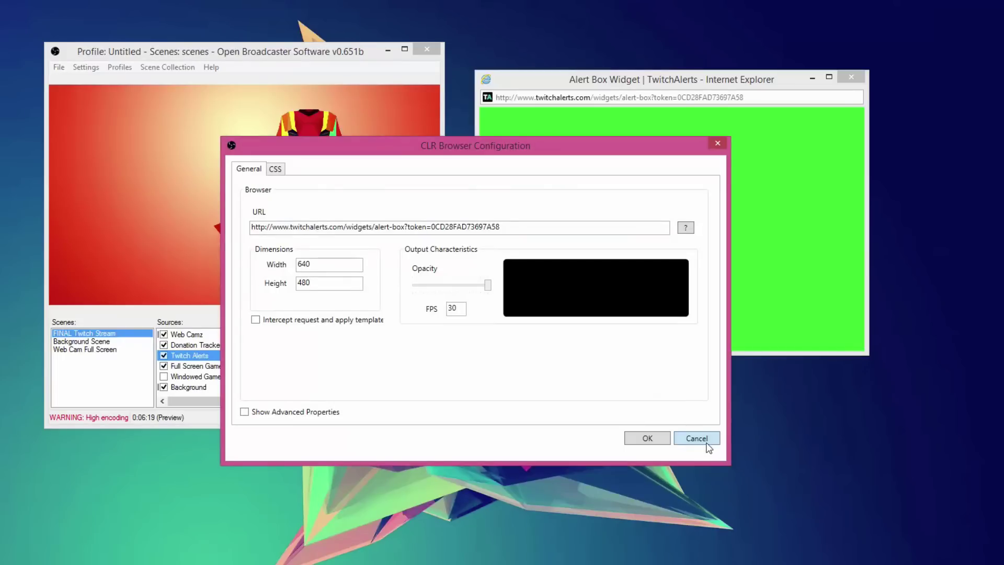
click(707, 442)
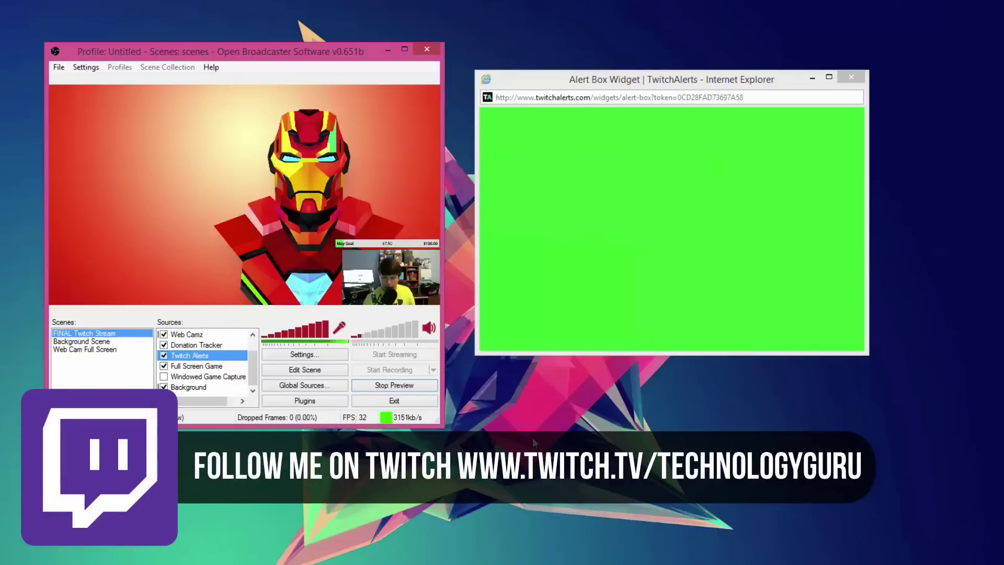